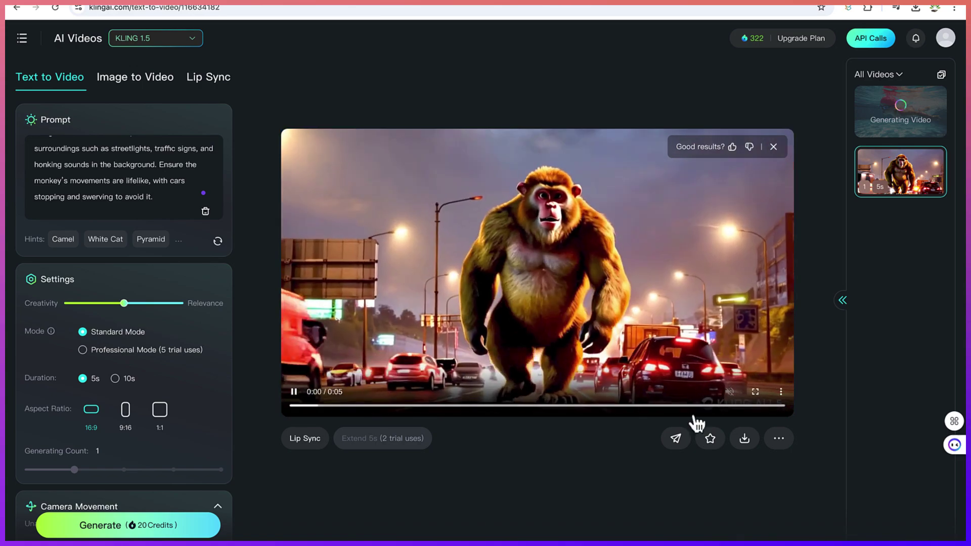
Step: Examine the trending shorts and trending creatives on the home page
{"action": "mouse_move", "coordinate": [745, 444]}
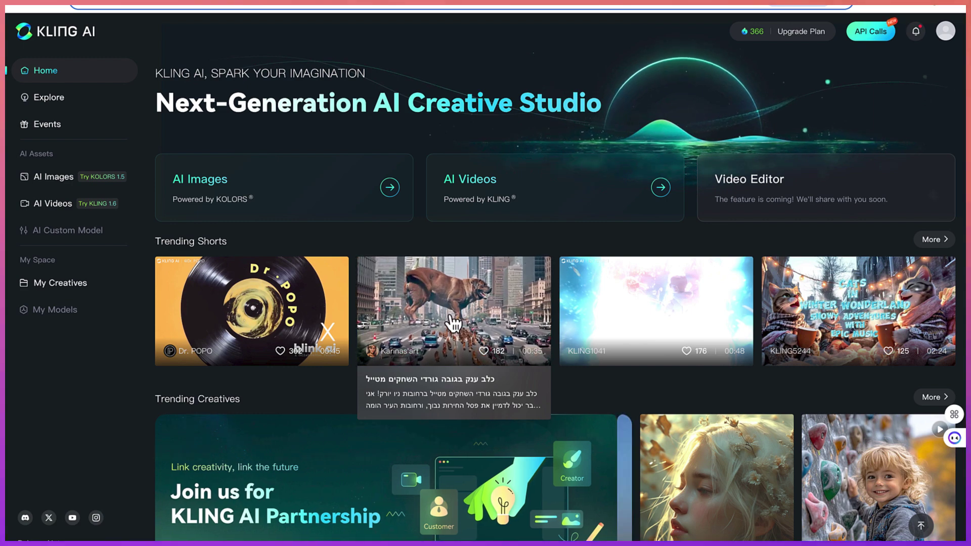
{"action": "scroll", "coordinate": [475, 332], "scroll_direction": "down", "scroll_amount": 2}
{"action": "scroll", "coordinate": [476, 331], "scroll_direction": "down", "scroll_amount": 1}
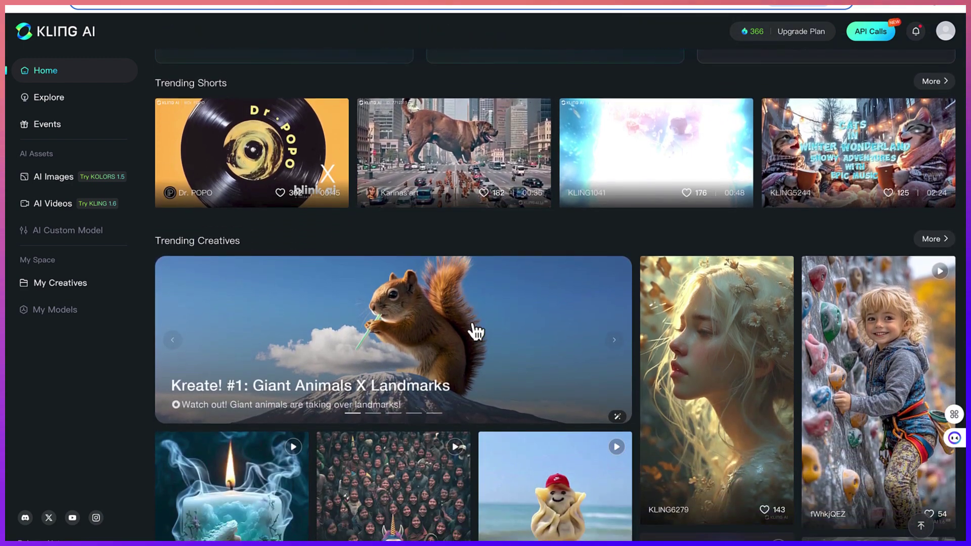
{"action": "scroll", "coordinate": [468, 303], "scroll_direction": "up", "scroll_amount": 2}
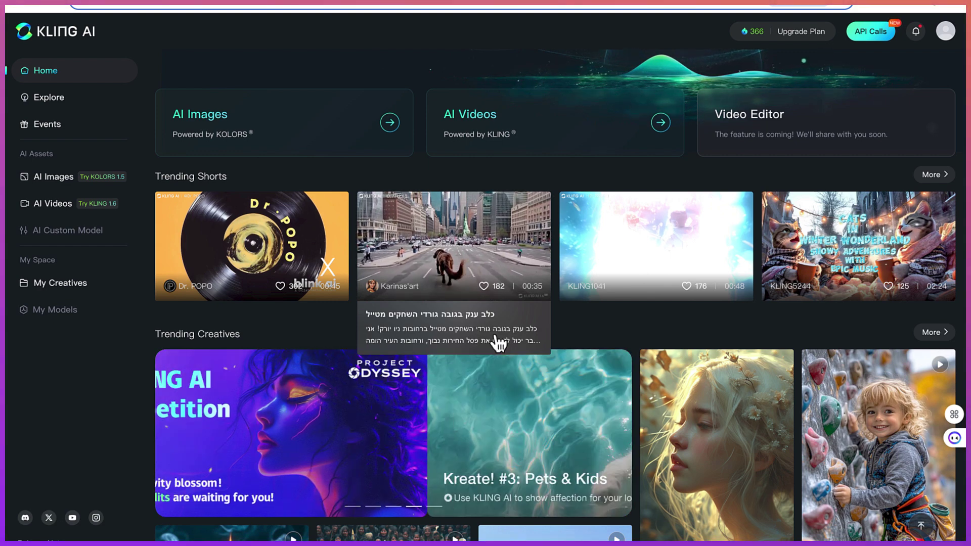
{"action": "scroll", "coordinate": [493, 343], "scroll_direction": "down", "scroll_amount": 8}
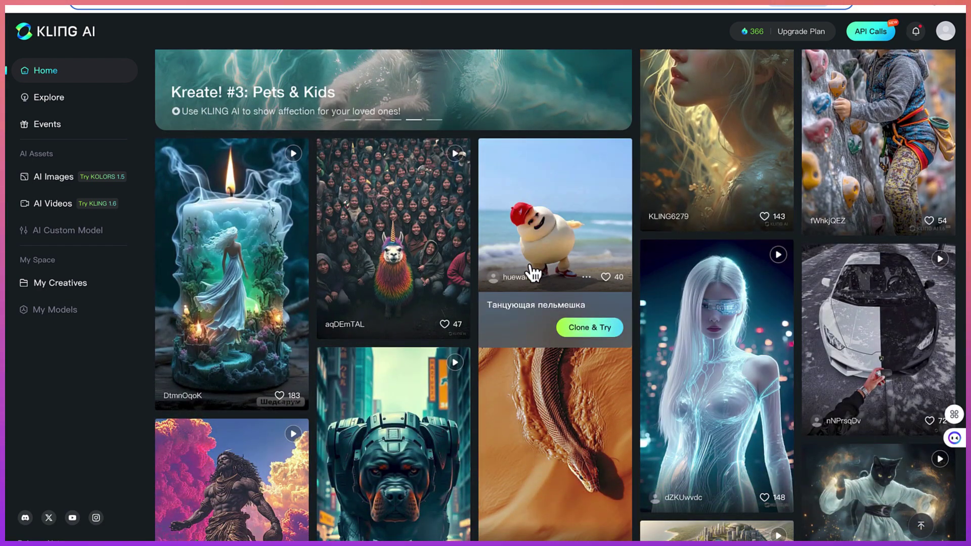
{"action": "mouse_move", "coordinate": [397, 276]}
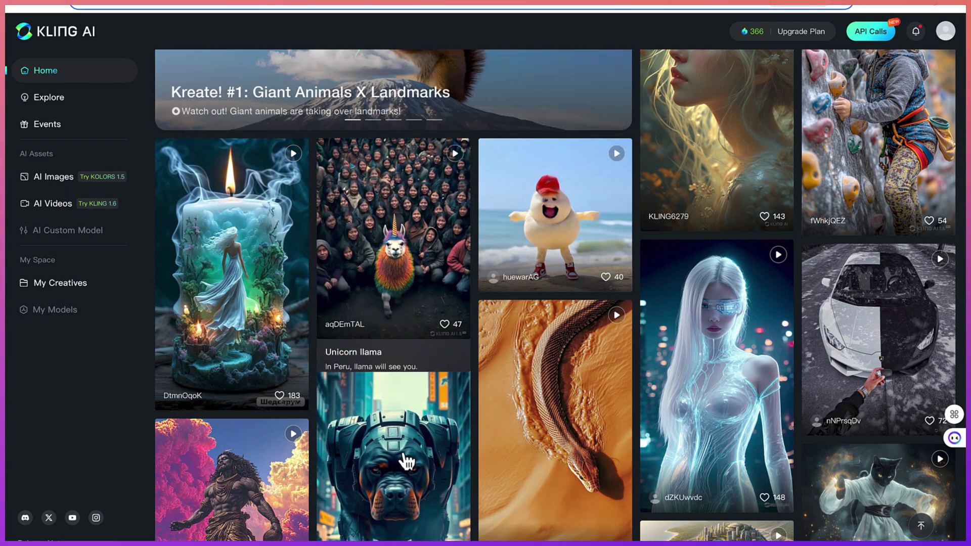
{"action": "scroll", "coordinate": [404, 458], "scroll_direction": "down", "scroll_amount": 4}
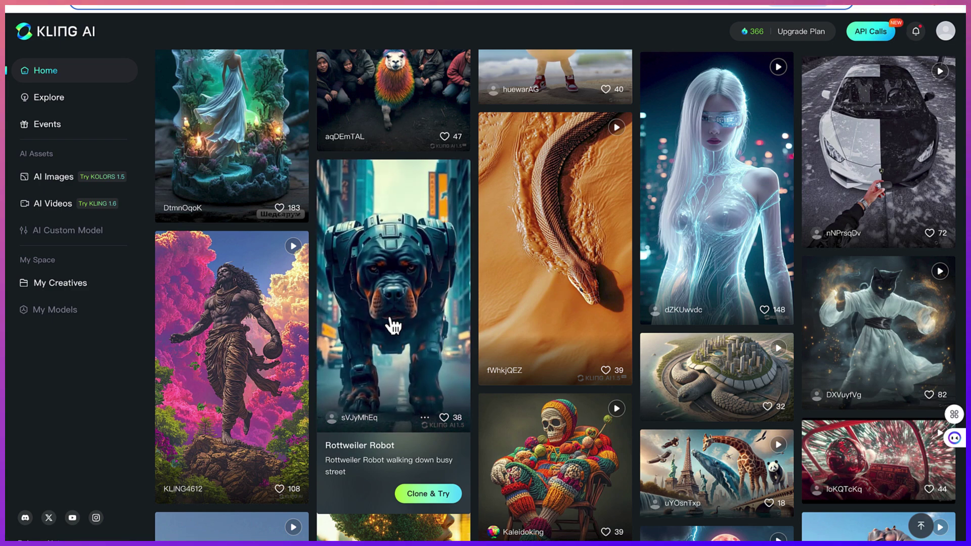
{"action": "scroll", "coordinate": [421, 369], "scroll_direction": "down", "scroll_amount": 3}
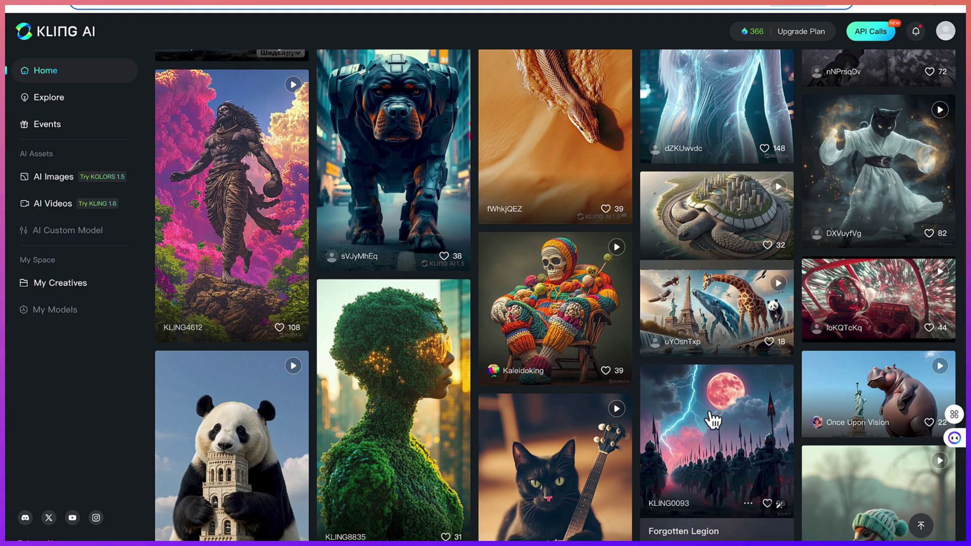
{"action": "scroll", "coordinate": [715, 427], "scroll_direction": "down", "scroll_amount": 3}
{"action": "scroll", "coordinate": [716, 439], "scroll_direction": "down", "scroll_amount": 1}
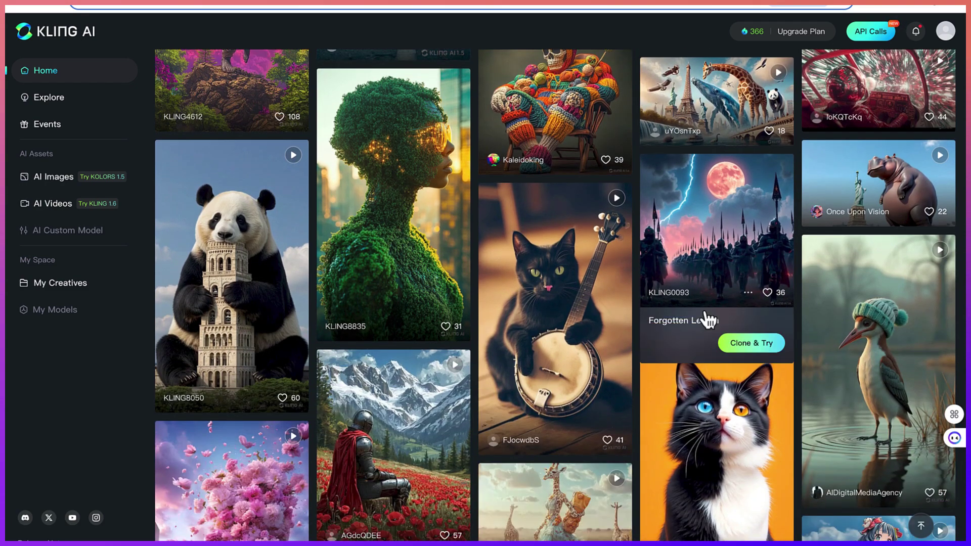
{"action": "scroll", "coordinate": [709, 435], "scroll_direction": "down", "scroll_amount": 1}
{"action": "mouse_move", "coordinate": [385, 178]}
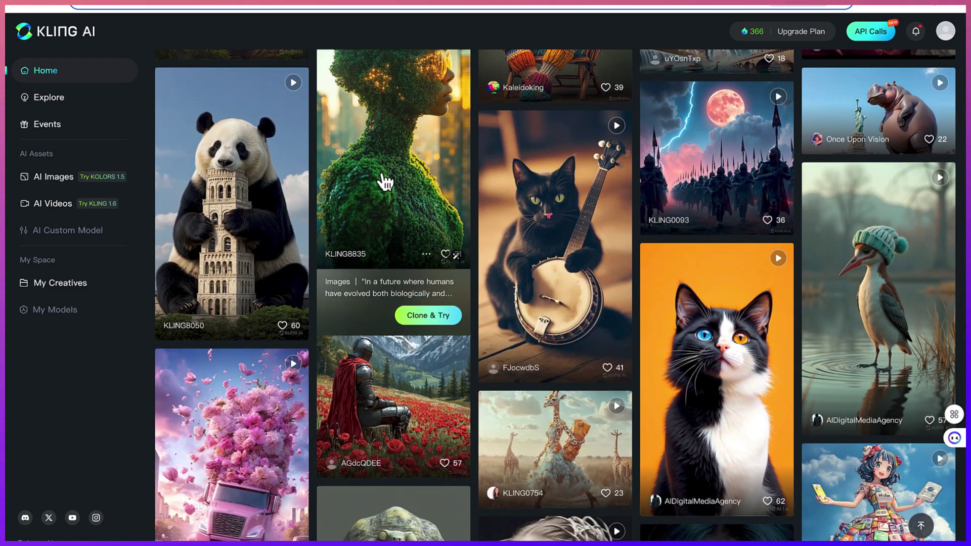
{"action": "scroll", "coordinate": [385, 180], "scroll_direction": "up", "scroll_amount": 1}
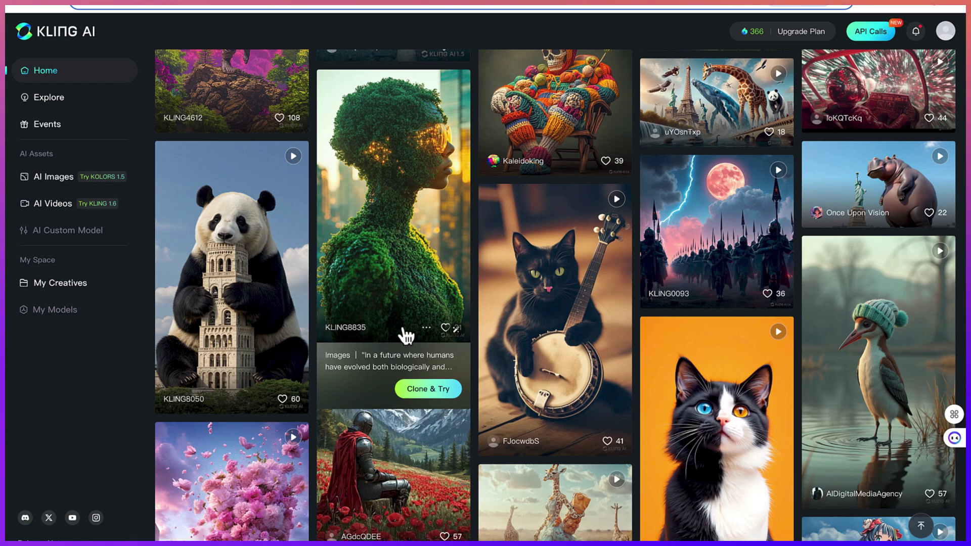
{"action": "scroll", "coordinate": [395, 354], "scroll_direction": "down", "scroll_amount": 3}
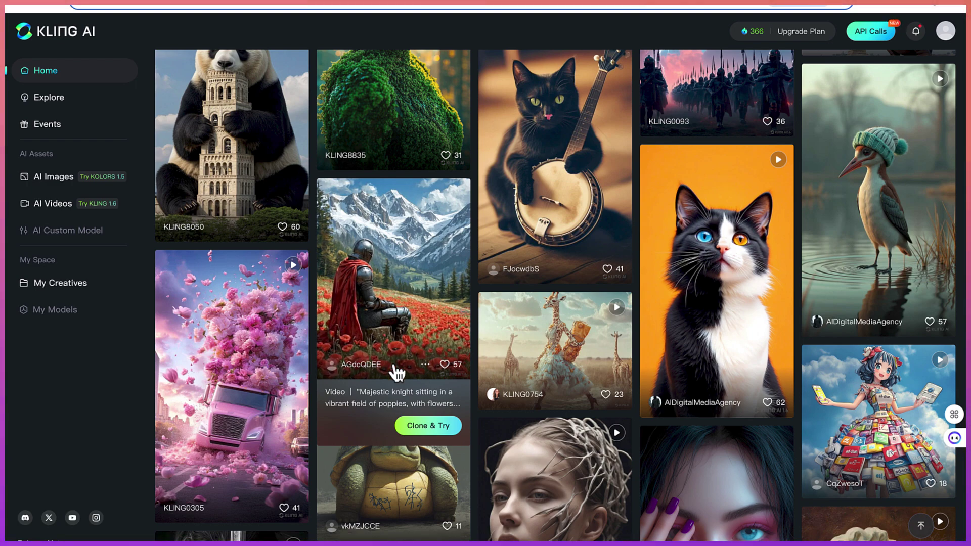
{"action": "scroll", "coordinate": [401, 364], "scroll_direction": "up", "scroll_amount": 1}
{"action": "scroll", "coordinate": [403, 363], "scroll_direction": "up", "scroll_amount": 3}
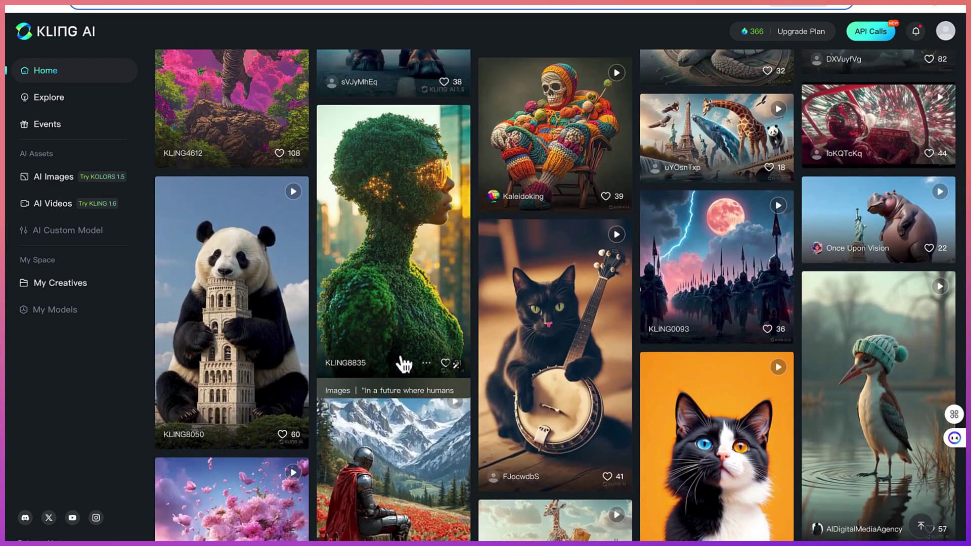
{"action": "scroll", "coordinate": [403, 363], "scroll_direction": "down", "scroll_amount": 15}
{"action": "scroll", "coordinate": [404, 363], "scroll_direction": "up", "scroll_amount": 15}
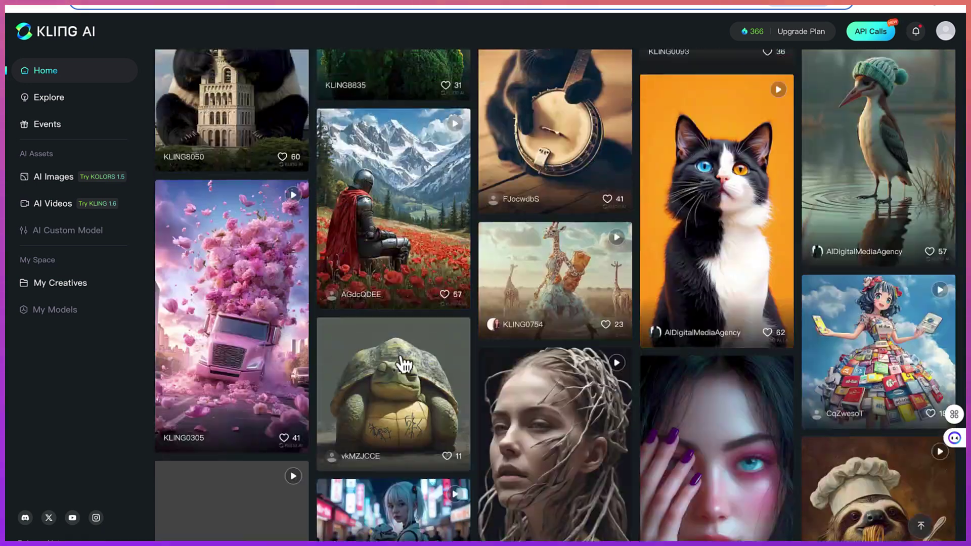
{"action": "scroll", "coordinate": [403, 363], "scroll_direction": "up", "scroll_amount": 10}
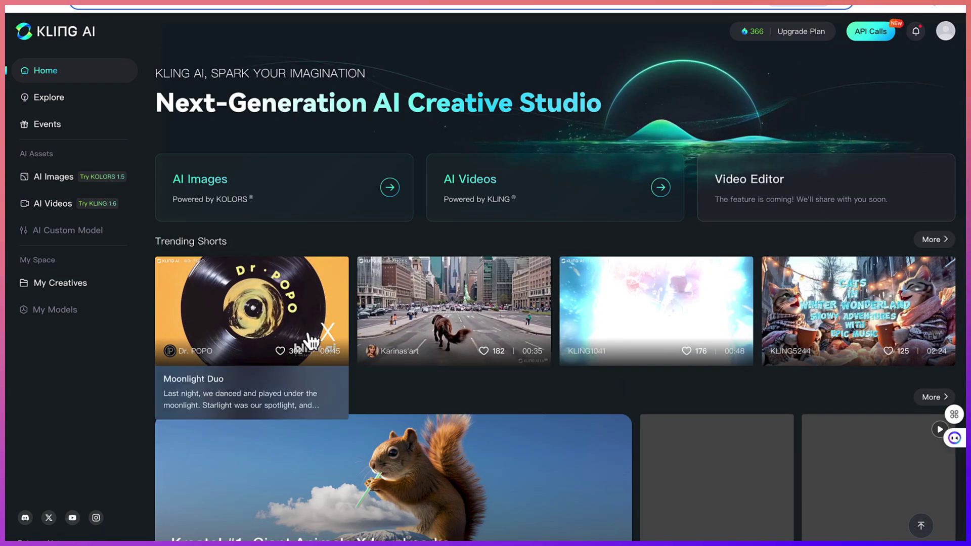
{"action": "mouse_move", "coordinate": [630, 349]}
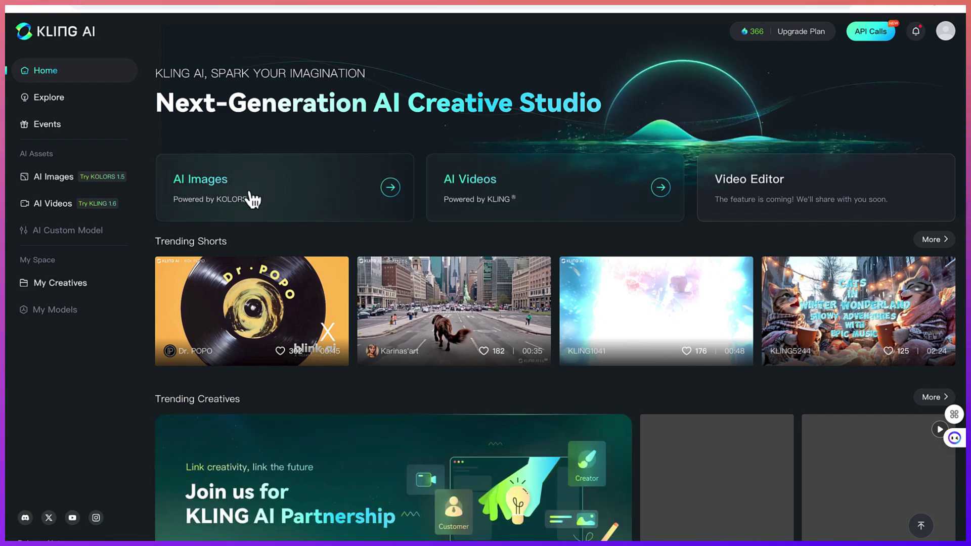
Step: Open the AI image generator and enter the prompt for a human swimming gracefully underwater in a crystal-clear swimming pool
{"action": "left_click", "coordinate": [250, 197]}
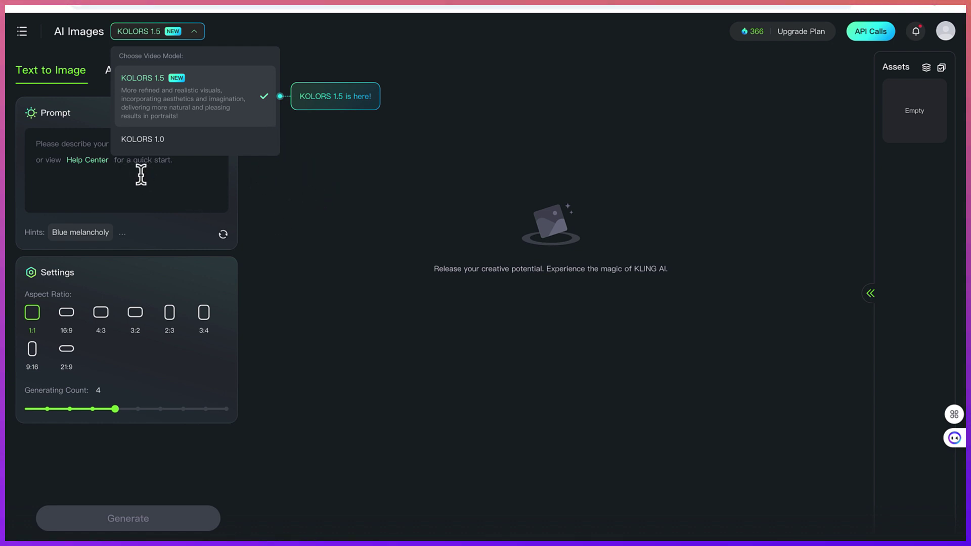
{"action": "left_click", "coordinate": [57, 158]}
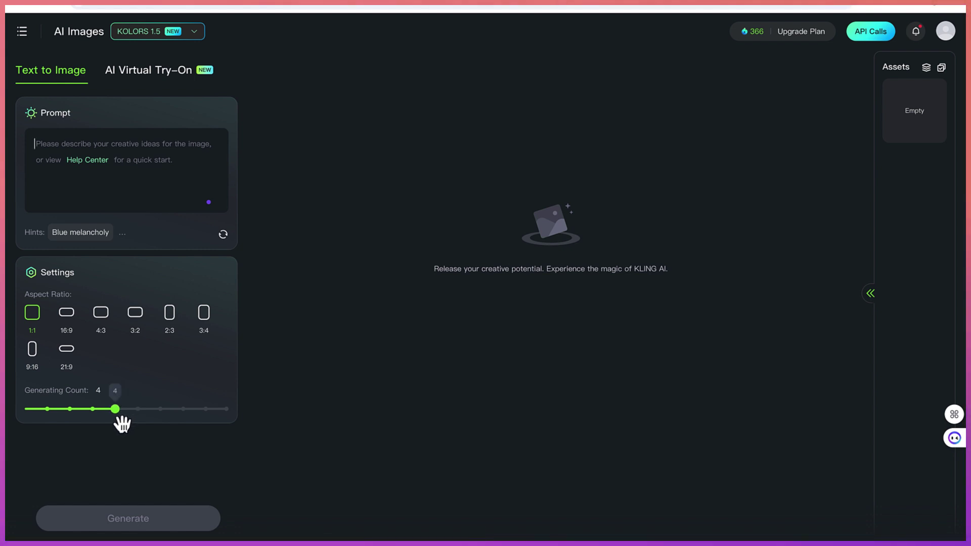
{"action": "left_click_drag", "start_coordinate": [119, 417], "coordinate": [90, 418]}
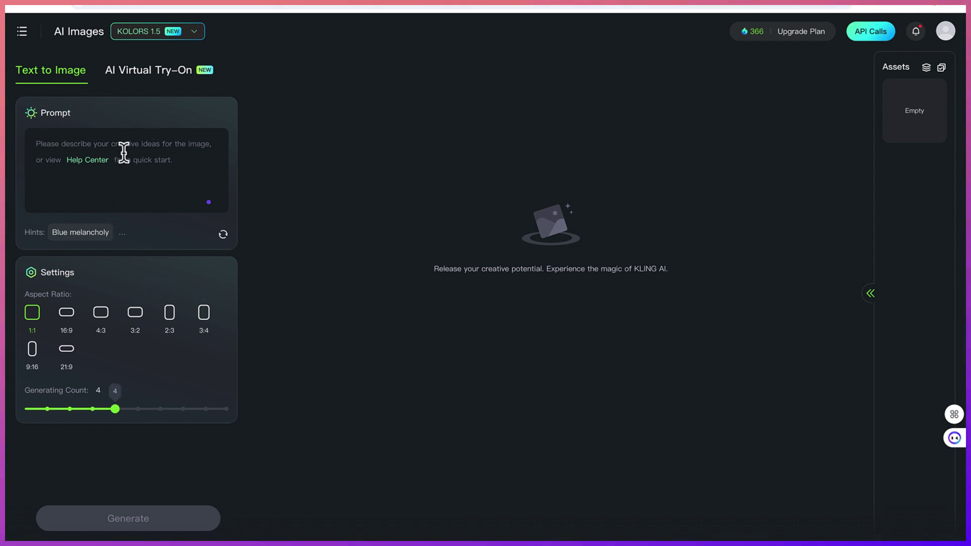
{"action": "key", "text": "ctrl+v"}
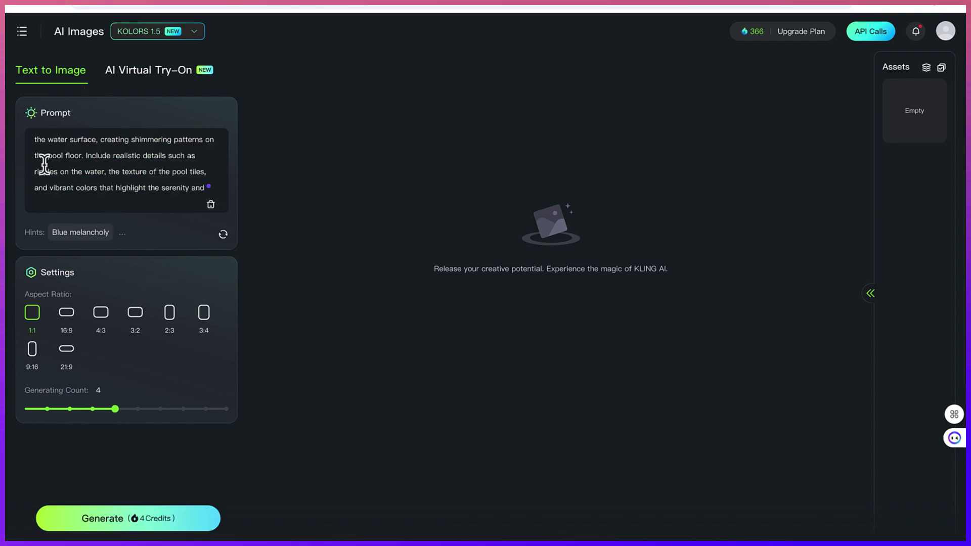
{"action": "scroll", "coordinate": [61, 157], "scroll_direction": "up", "scroll_amount": 3}
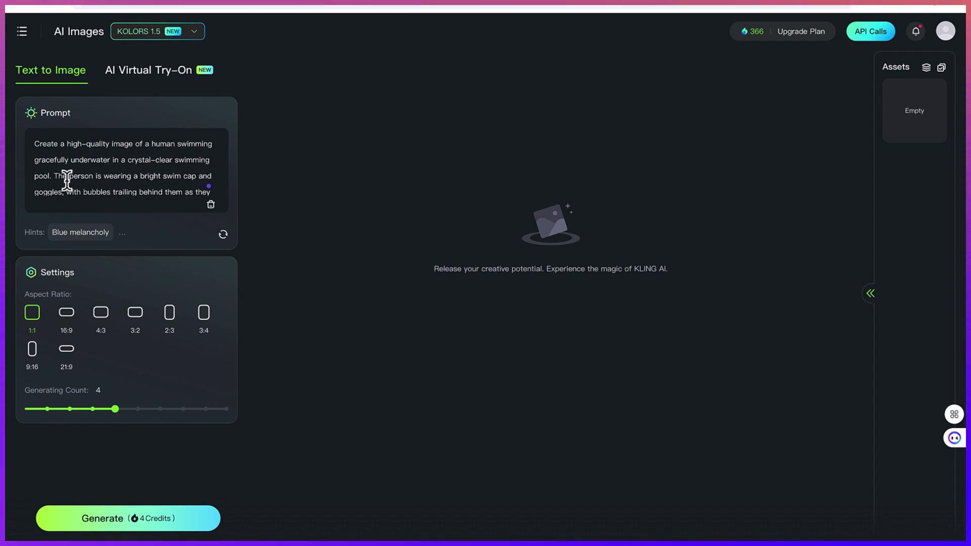
{"action": "scroll", "coordinate": [135, 156], "scroll_direction": "down", "scroll_amount": 1}
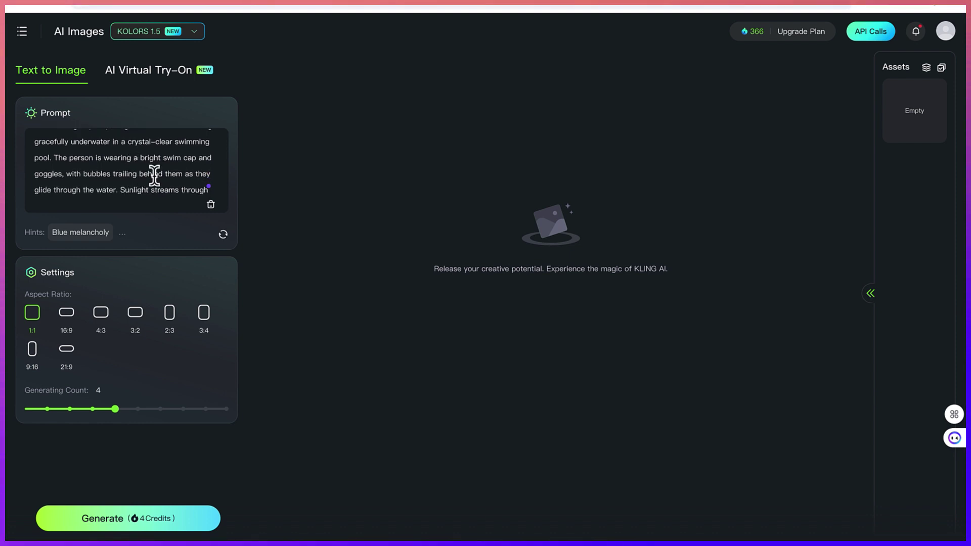
{"action": "scroll", "coordinate": [89, 188], "scroll_direction": "down", "scroll_amount": 5}
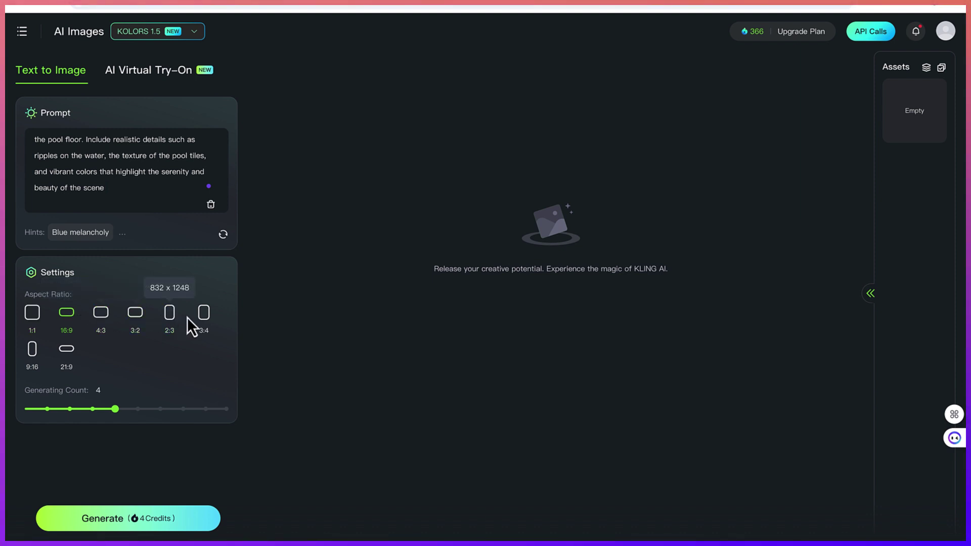
Step: Choose the 16:9 aspect ratio and generate four images from the swimming prompt
{"action": "left_click", "coordinate": [34, 351]}
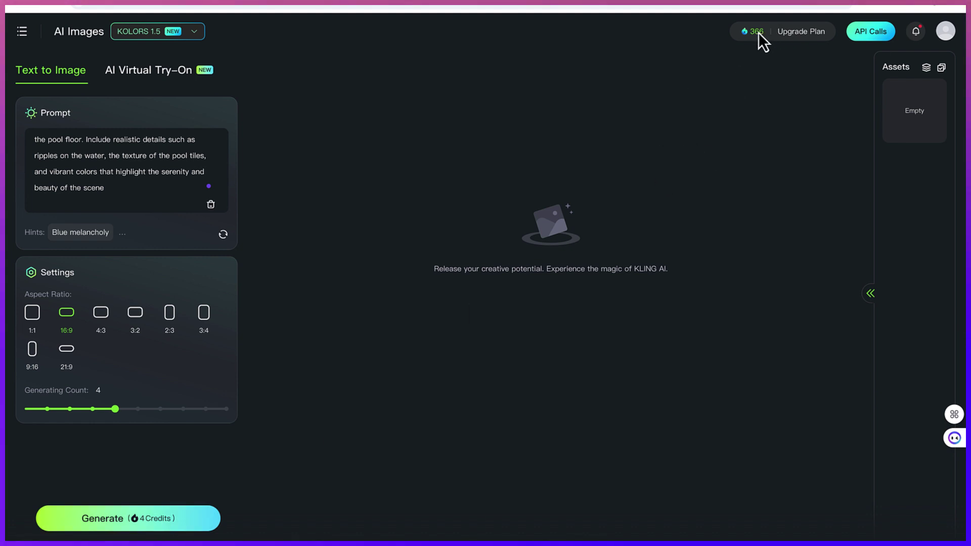
{"action": "left_click", "coordinate": [163, 525]}
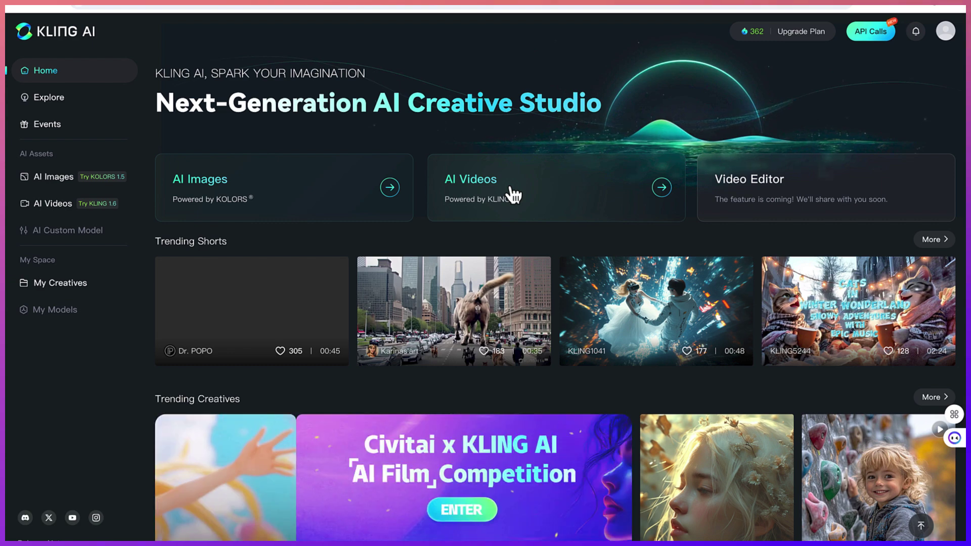
Step: Open the AI video generator and set it to the KLING 1.5 model in Text to Video mode
{"action": "left_click", "coordinate": [513, 194]}
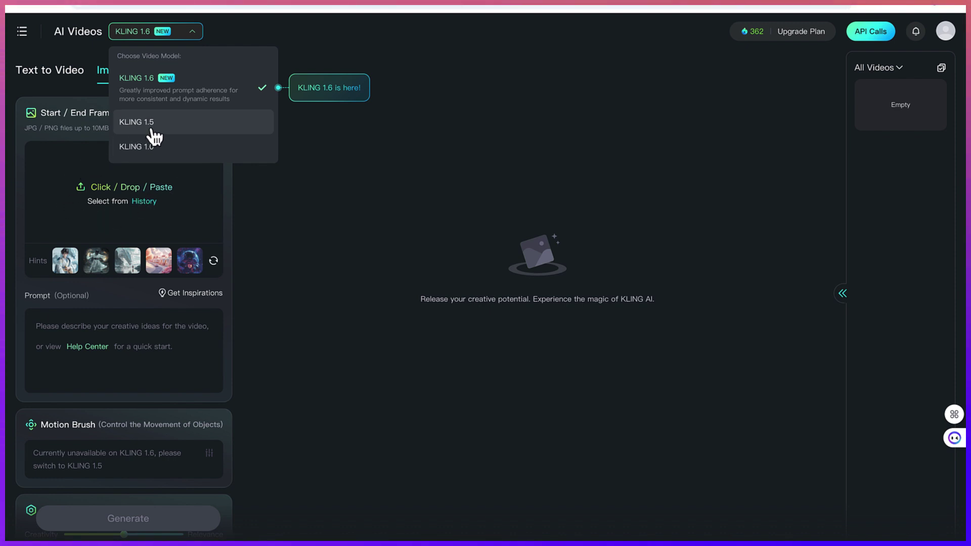
{"action": "left_click", "coordinate": [171, 129]}
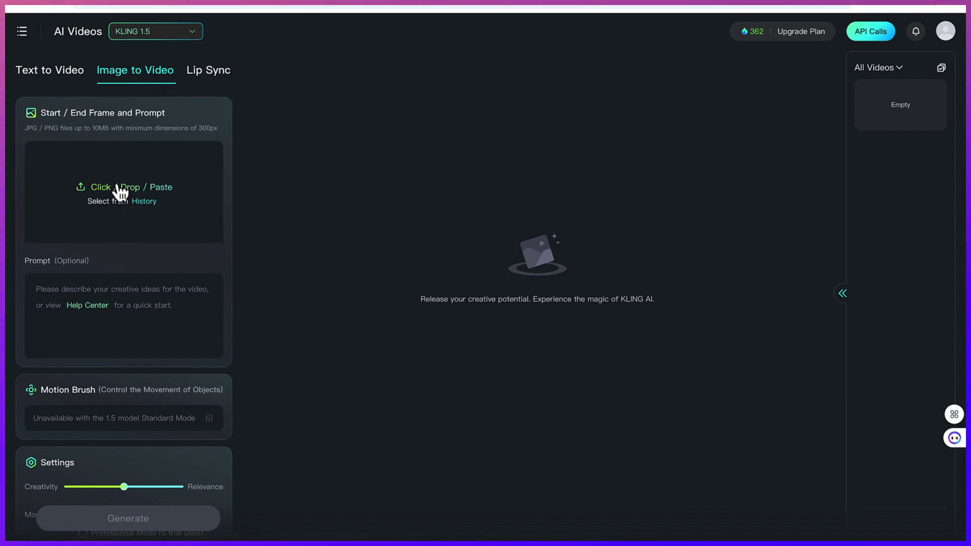
{"action": "left_click", "coordinate": [65, 81]}
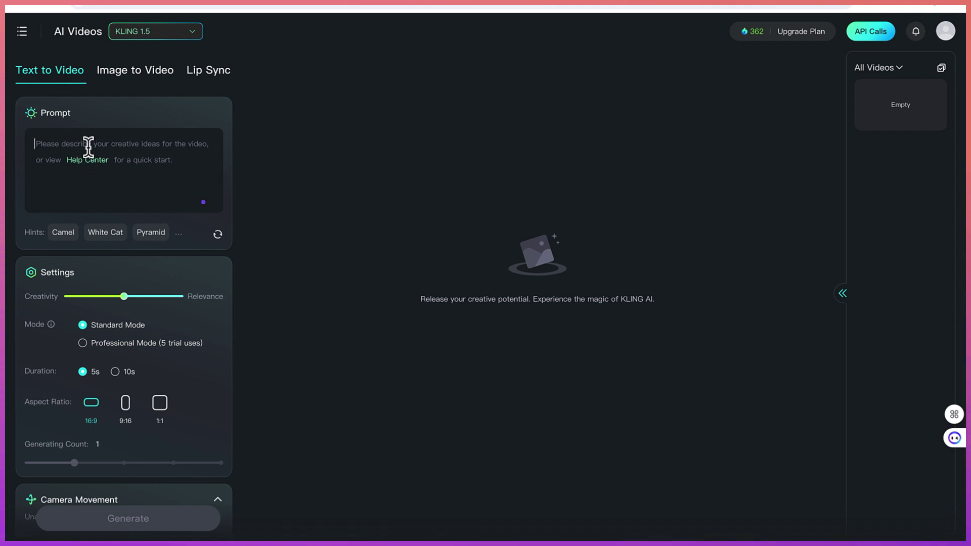
Step: Enter the prompt for a giant monkey walking on a busy highway in daylight and generate a 5-second 16:9 video
{"action": "key", "text": "ctrl+v"}
{"action": "scroll", "coordinate": [96, 166], "scroll_direction": "up", "scroll_amount": 3}
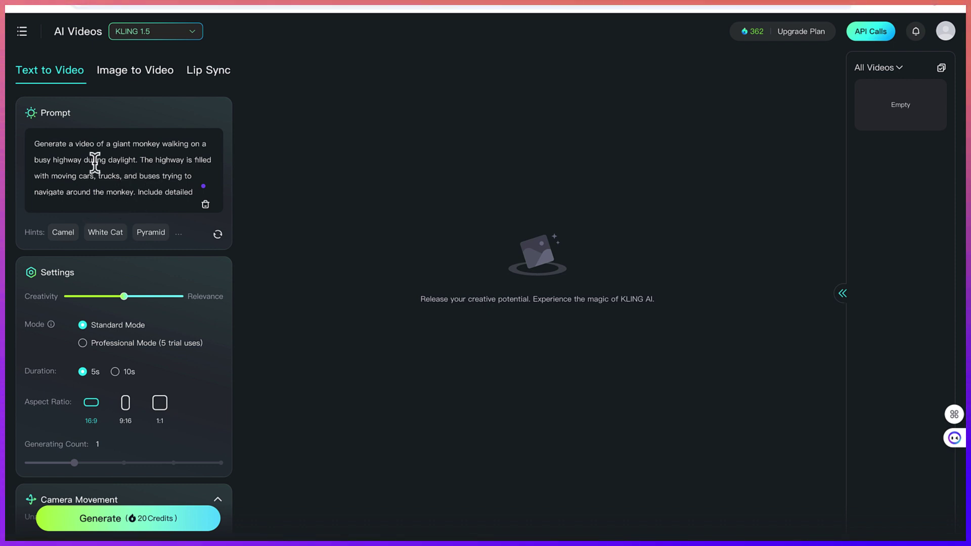
{"action": "scroll", "coordinate": [115, 176], "scroll_direction": "down", "scroll_amount": 3}
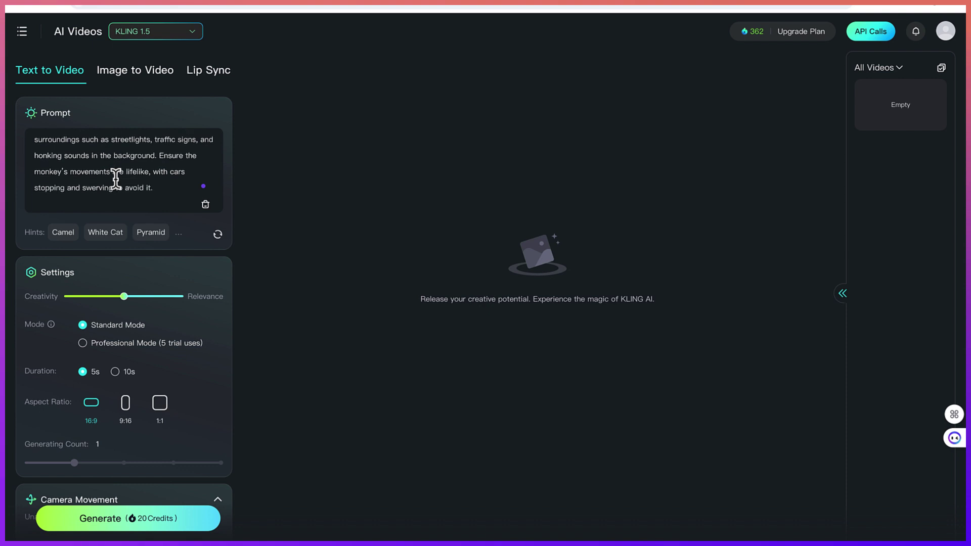
{"action": "scroll", "coordinate": [115, 177], "scroll_direction": "up", "scroll_amount": 1}
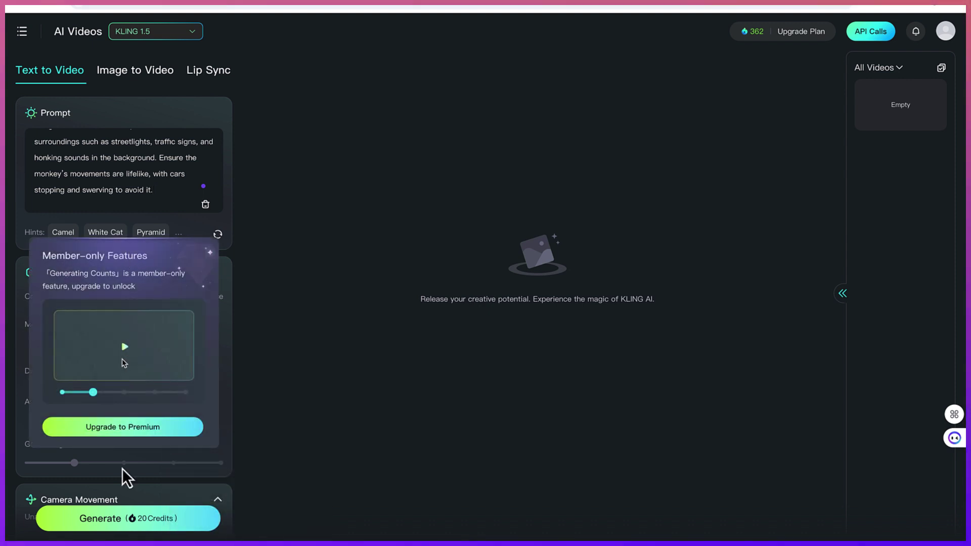
{"action": "left_click", "coordinate": [117, 525]}
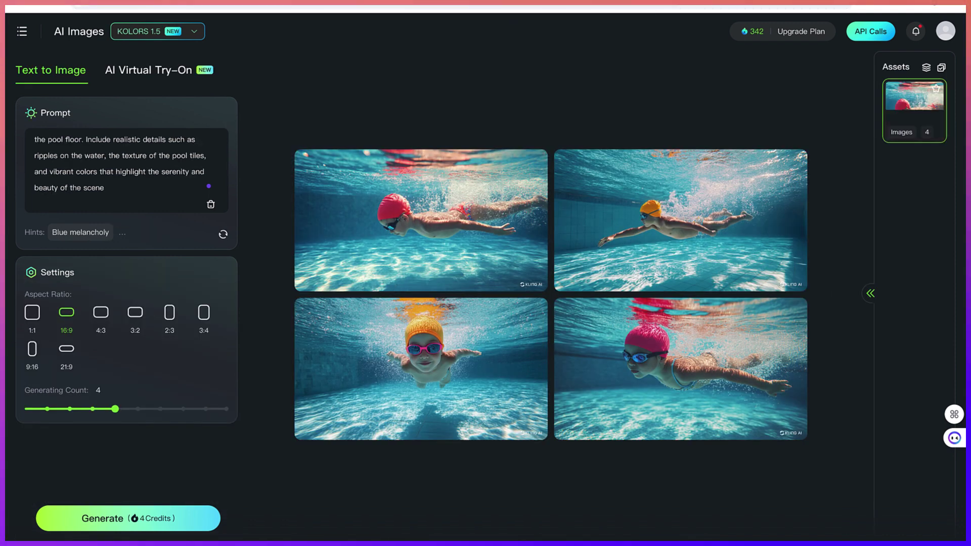
Step: Browse the four generated underwater swimmer images one by one at full size, from the first to the last
{"action": "mouse_move", "coordinate": [499, 156]}
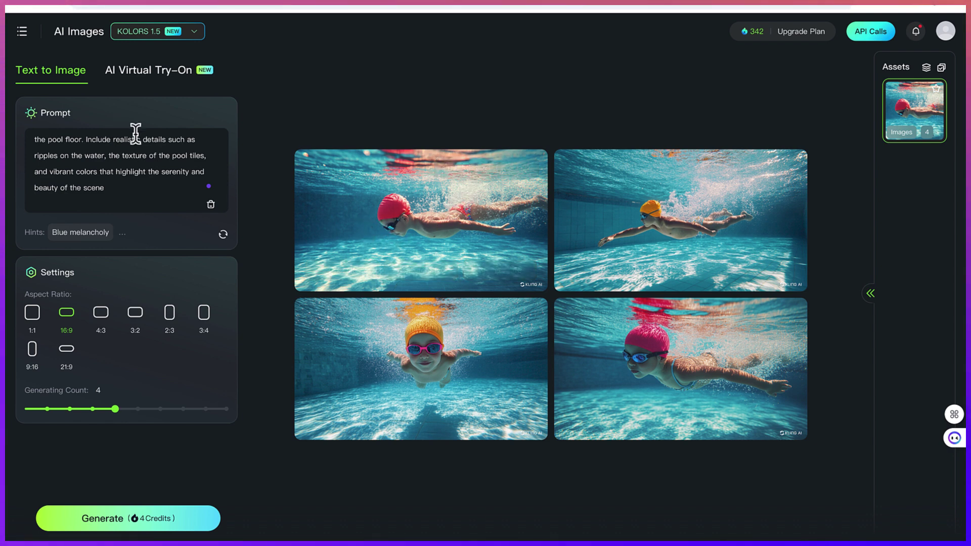
{"action": "left_click", "coordinate": [393, 219]}
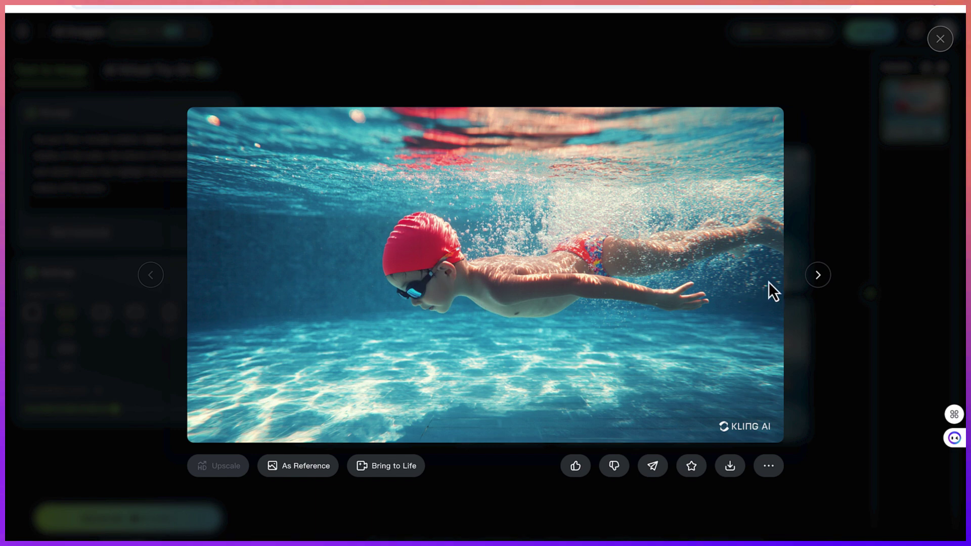
{"action": "left_click", "coordinate": [817, 276]}
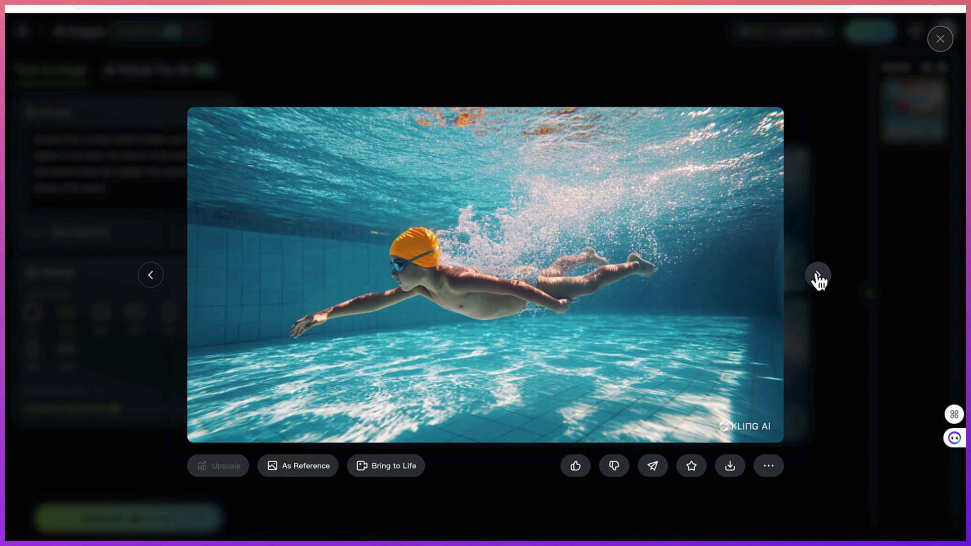
{"action": "left_click", "coordinate": [817, 277]}
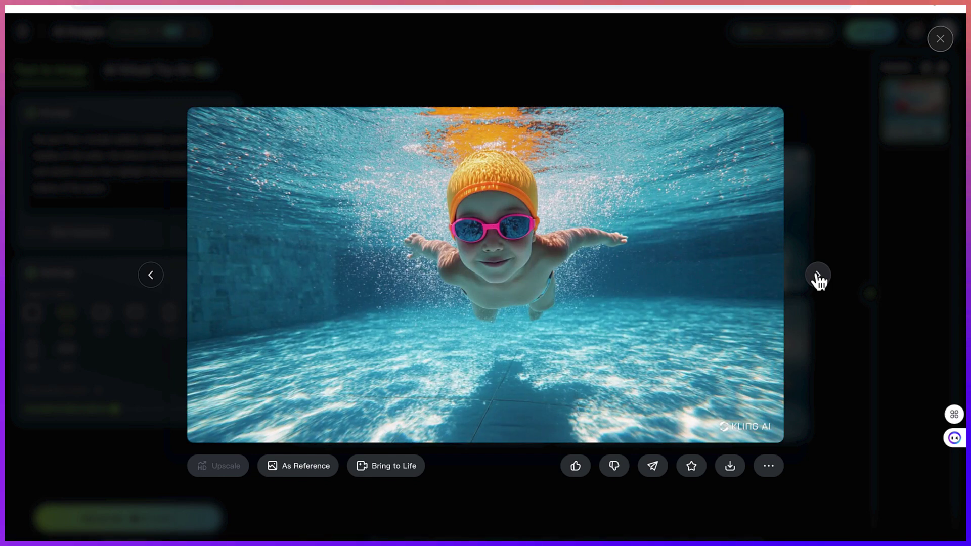
{"action": "left_click", "coordinate": [817, 277]}
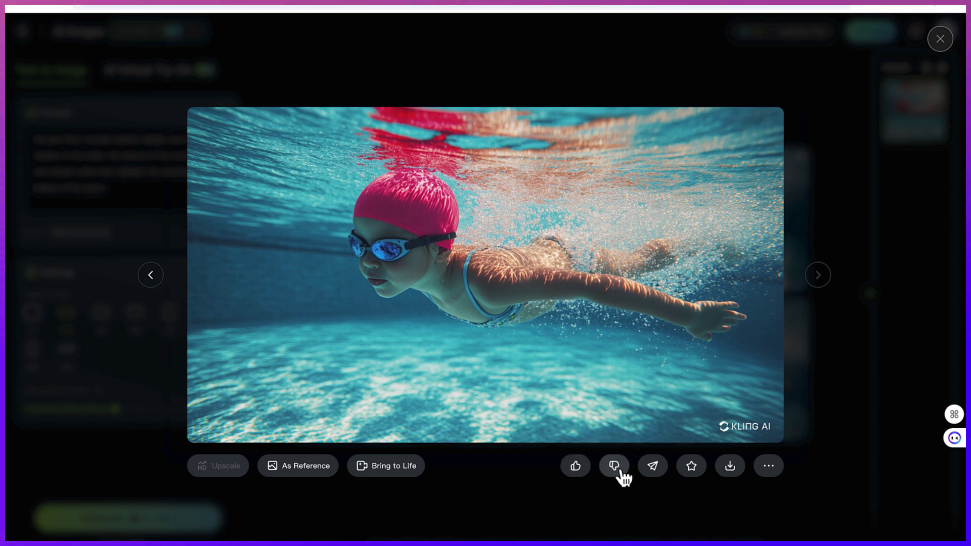
Step: Download the image of the pink-capped swimmer, return from the saved copy to Kling AI and check the image's additional options
{"action": "left_click", "coordinate": [733, 470]}
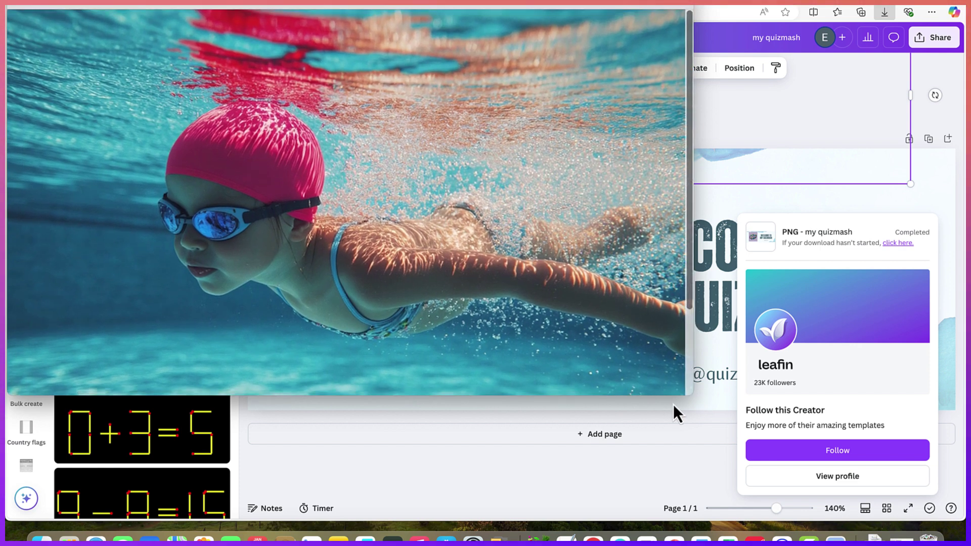
{"action": "left_click", "coordinate": [593, 537]}
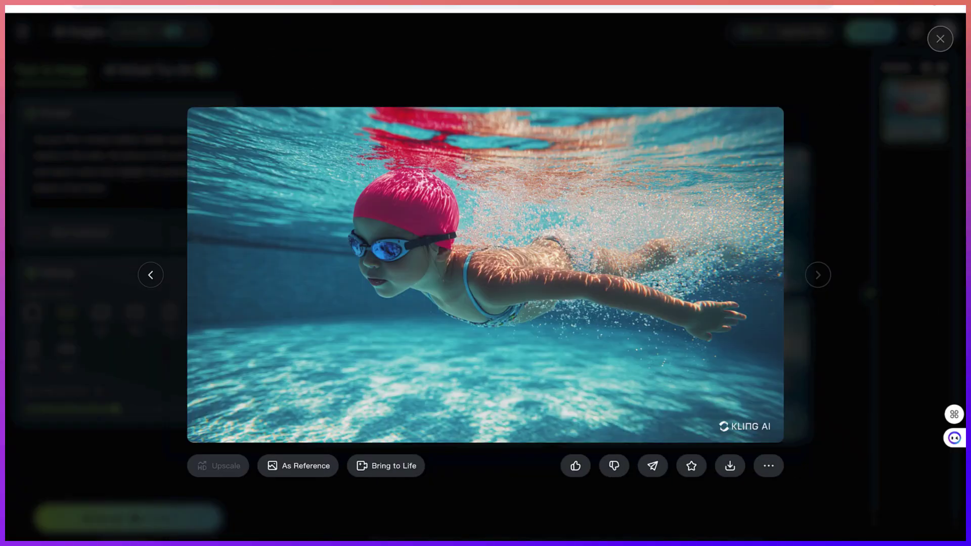
{"action": "left_click", "coordinate": [769, 471]}
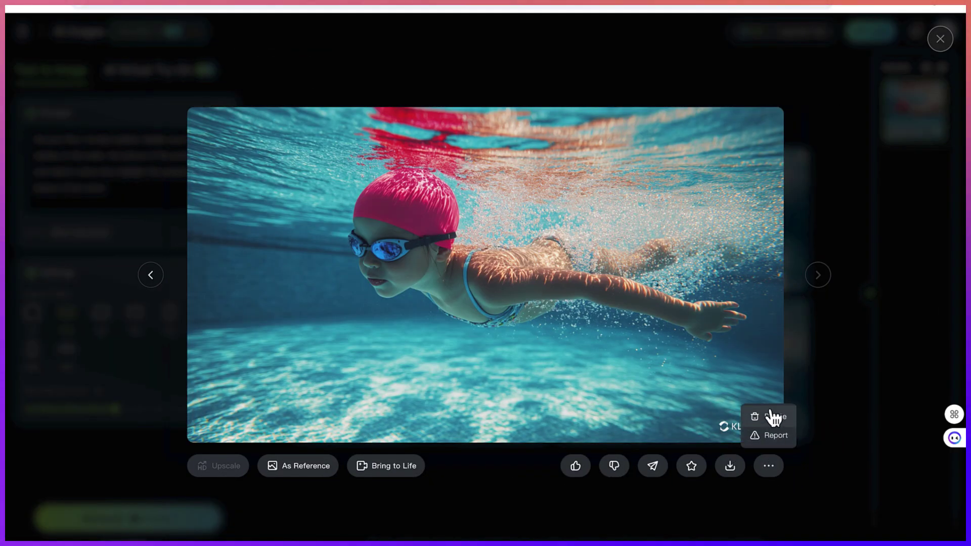
{"action": "left_click", "coordinate": [836, 349]}
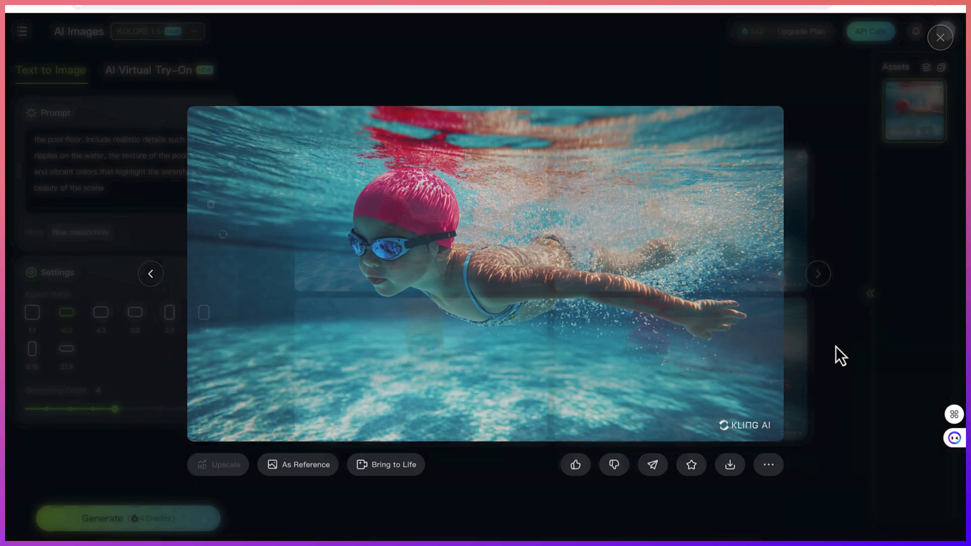
{"action": "left_click", "coordinate": [638, 284]}
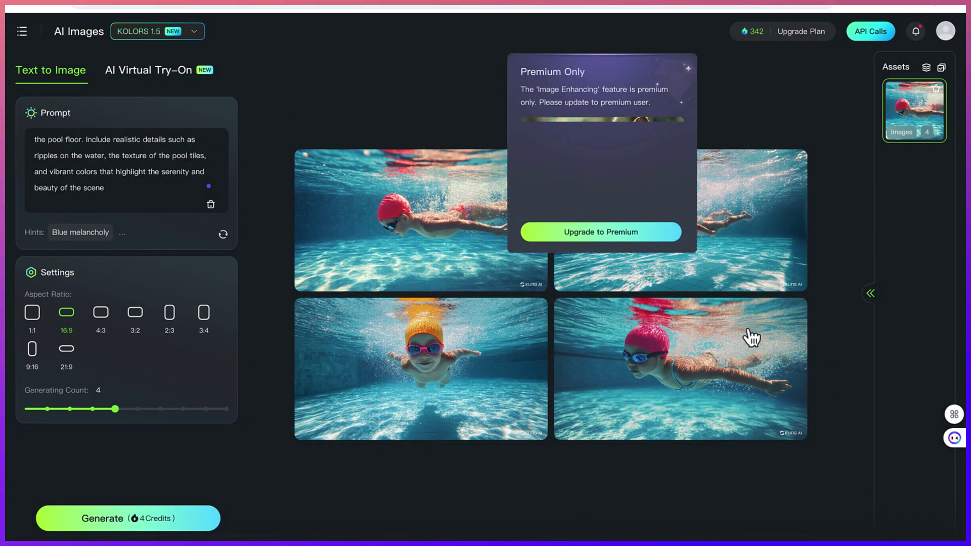
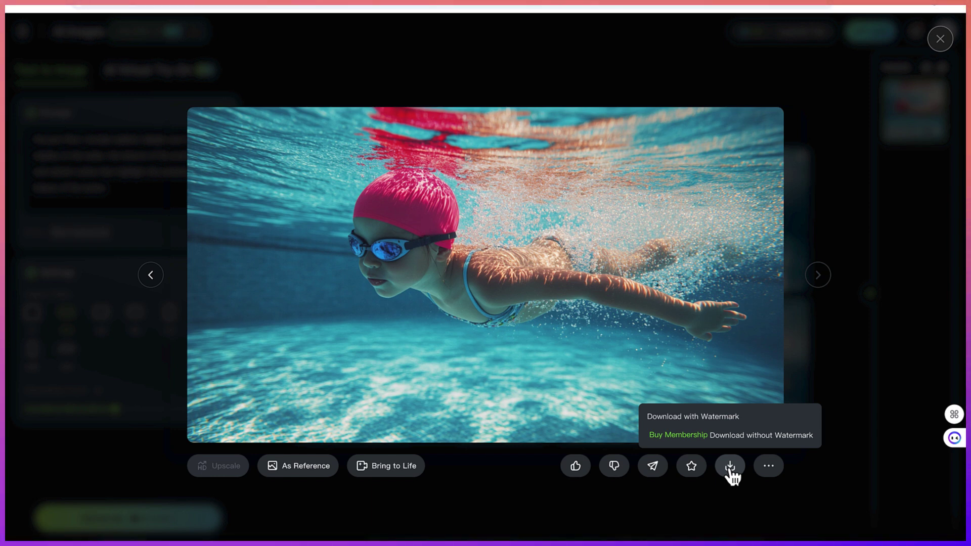
Step: Bring the pink-capped swimmer image to life with the prompt "let the boy swim in different directions" and generate a 5-second Standard Mode video
{"action": "left_click", "coordinate": [392, 466]}
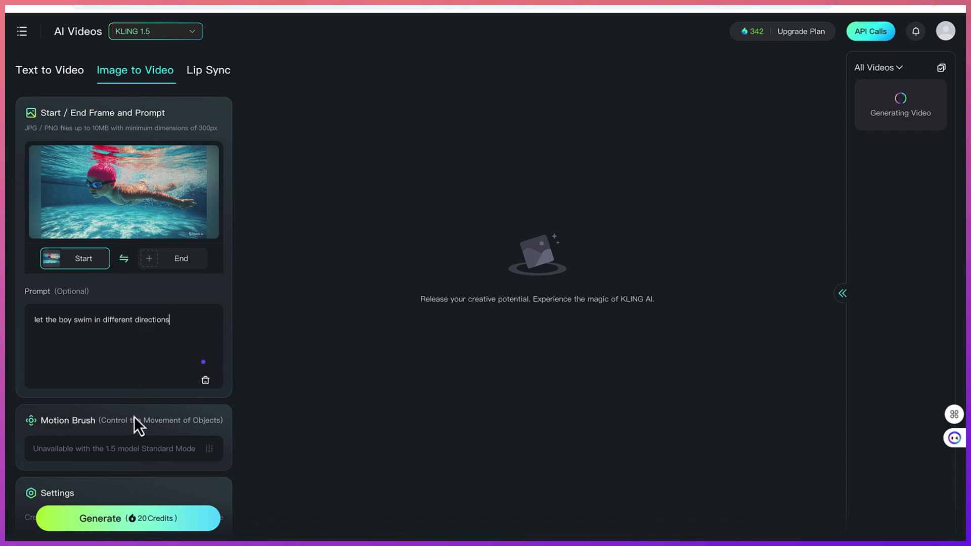
{"action": "scroll", "coordinate": [134, 420], "scroll_direction": "down", "scroll_amount": 3}
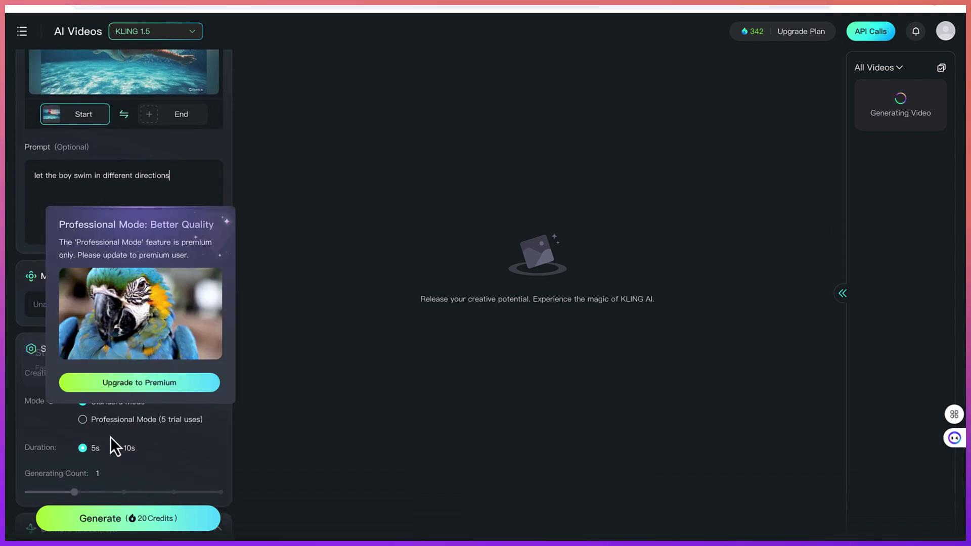
{"action": "scroll", "coordinate": [128, 451], "scroll_direction": "down", "scroll_amount": 3}
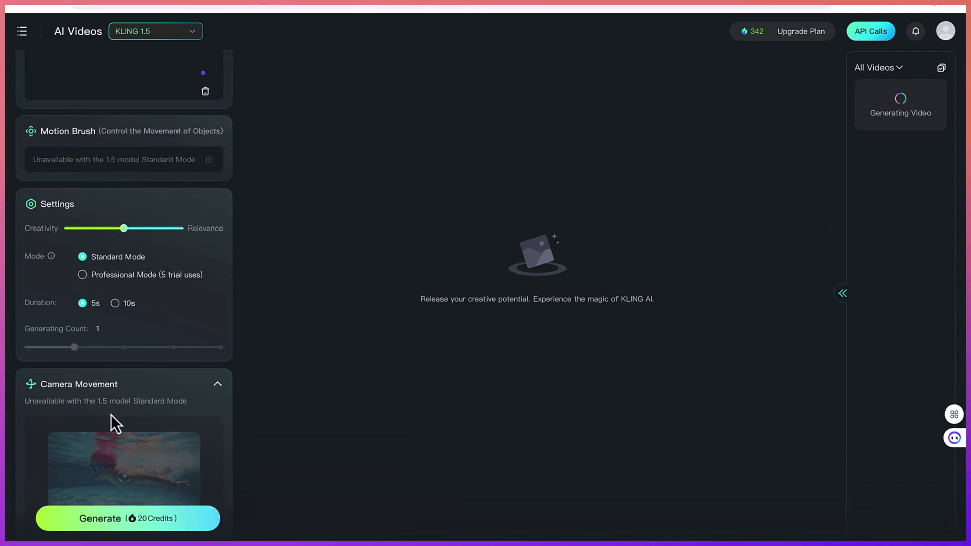
{"action": "scroll", "coordinate": [126, 466], "scroll_direction": "down", "scroll_amount": 4}
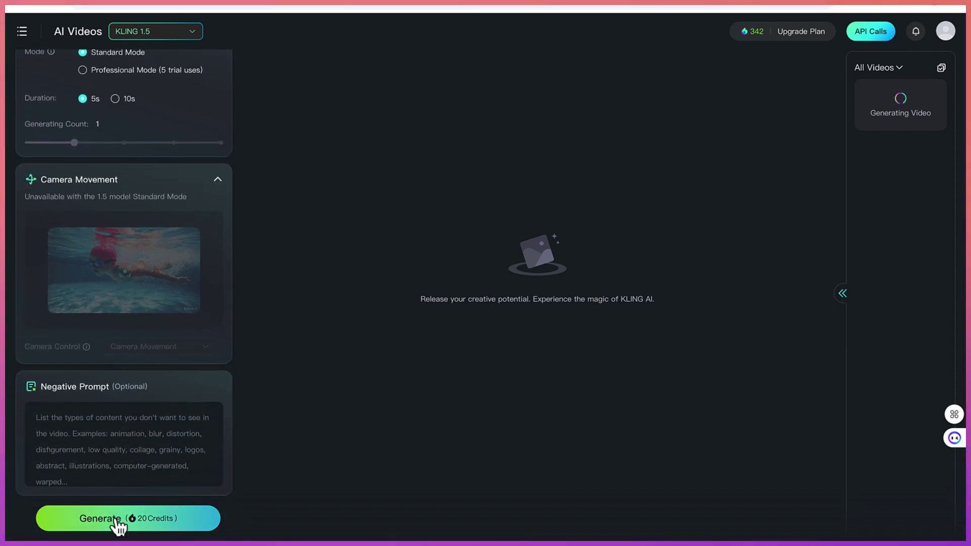
{"action": "left_click", "coordinate": [130, 524]}
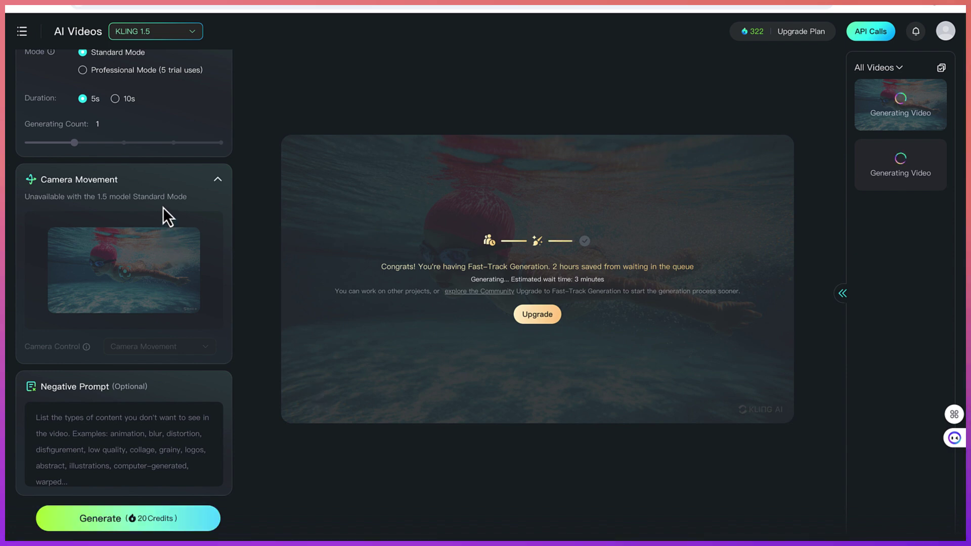
{"action": "scroll", "coordinate": [163, 207], "scroll_direction": "up", "scroll_amount": 5}
{"action": "scroll", "coordinate": [163, 207], "scroll_direction": "up", "scroll_amount": 2}
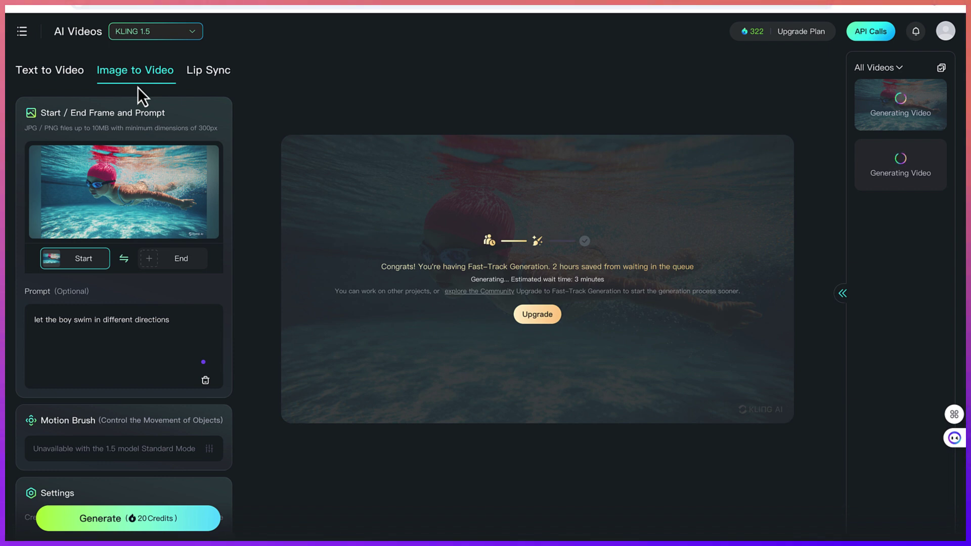
{"action": "mouse_move", "coordinate": [120, 151]}
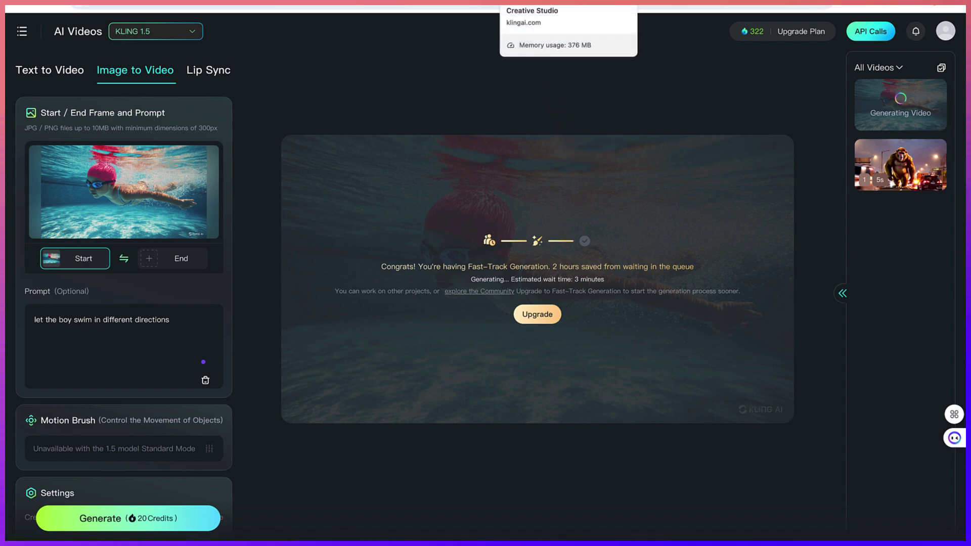
Step: Download the finished giant-monkey video, open the saved MP4 in the media player and play it full screen
{"action": "left_click", "coordinate": [536, 7]}
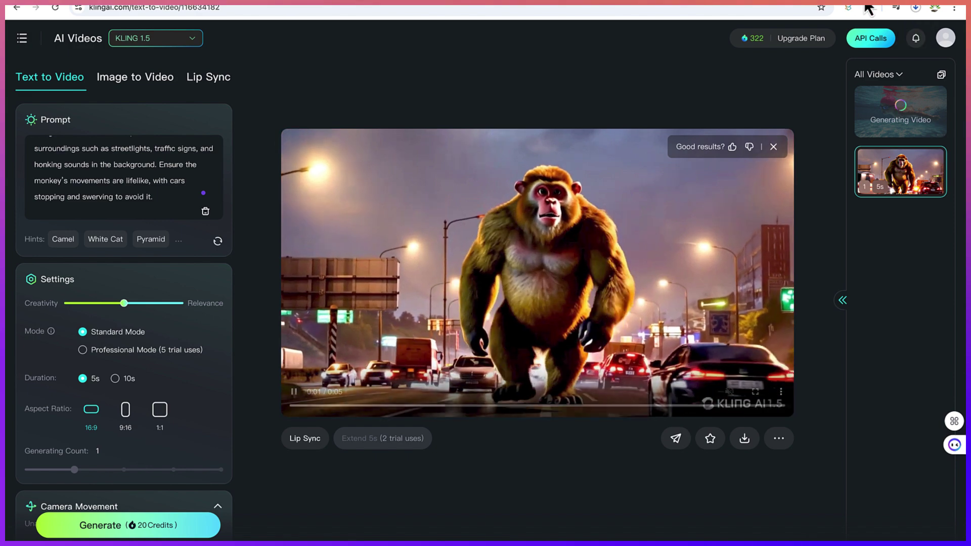
{"action": "left_click", "coordinate": [916, 7]}
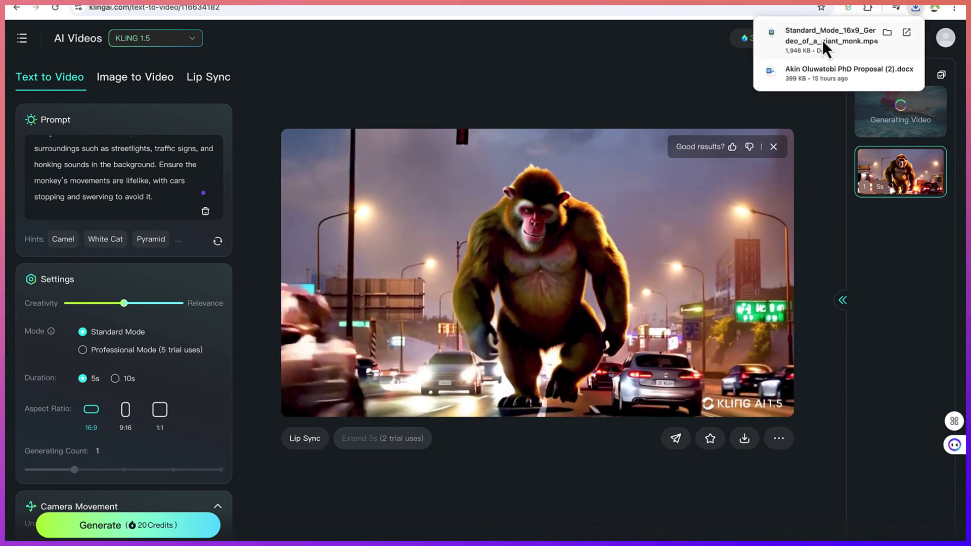
{"action": "left_click", "coordinate": [829, 39]}
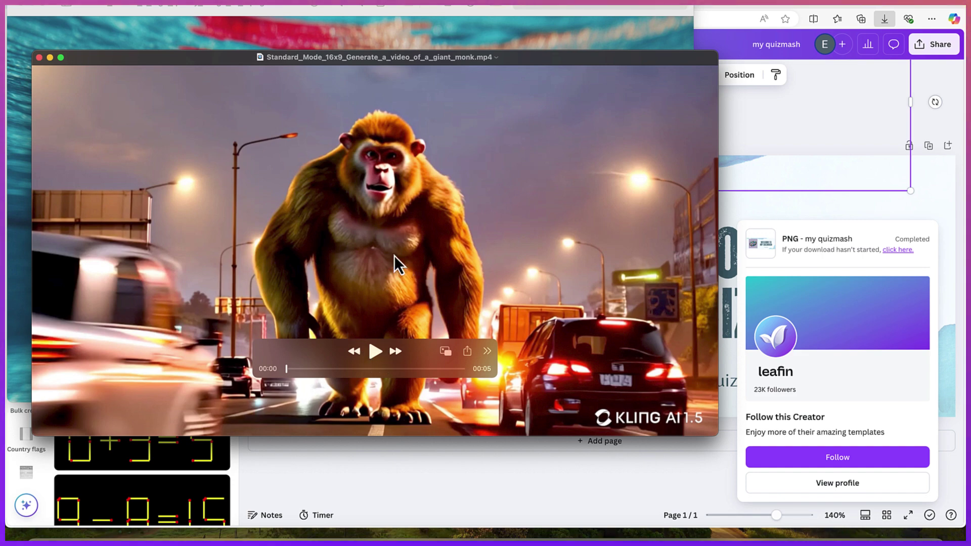
{"action": "left_click", "coordinate": [60, 57]}
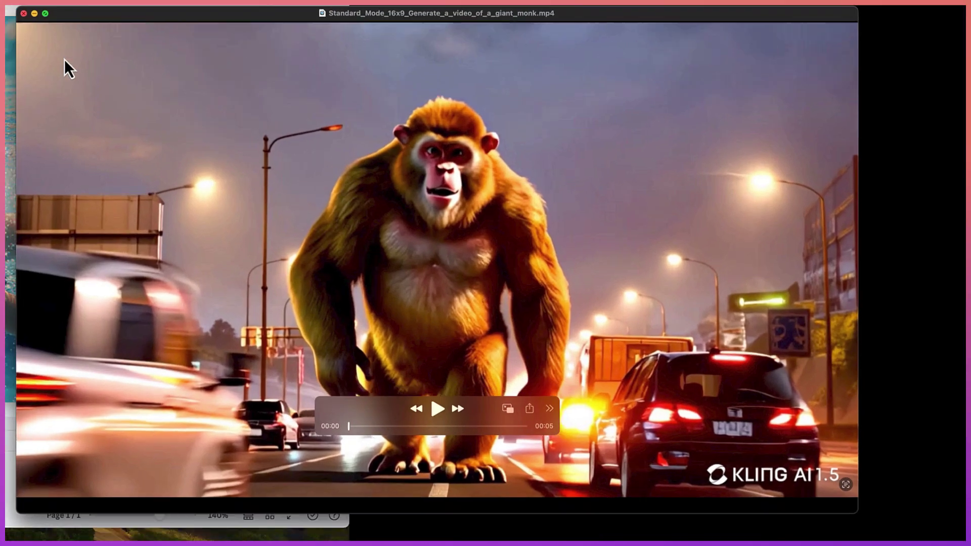
{"action": "left_click", "coordinate": [490, 454]}
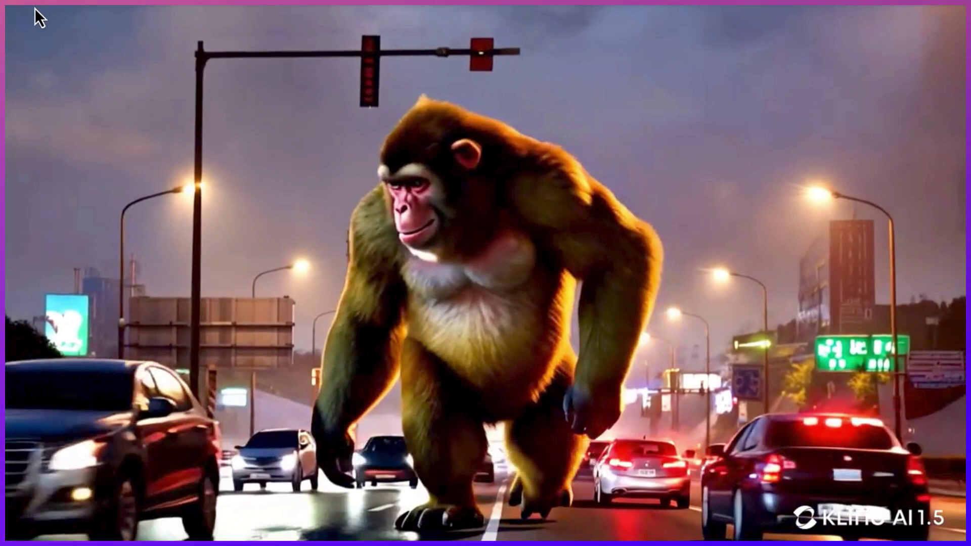
Step: Leave the full-screen playback and review the generated swimmer video and the giant-monkey video in Kling AI
{"action": "mouse_move", "coordinate": [47, 36]}
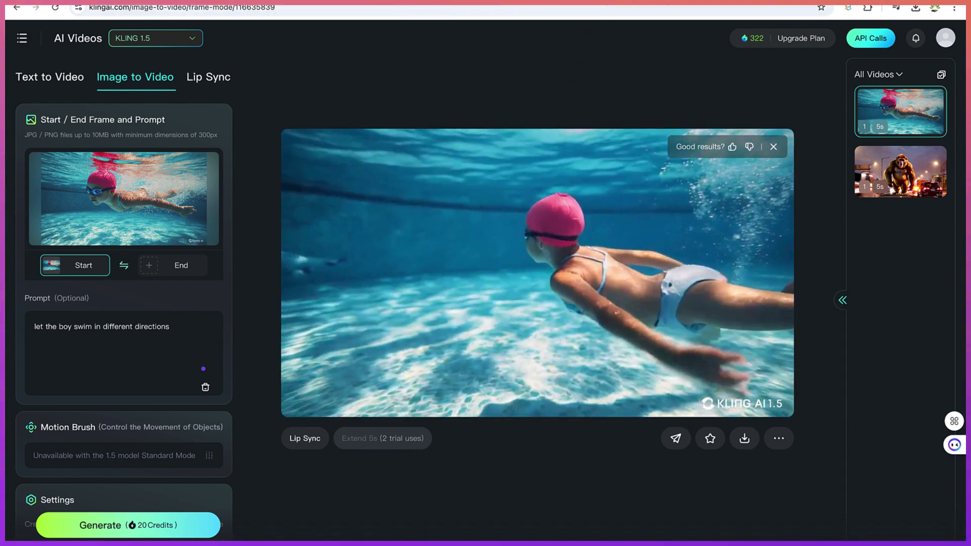
{"action": "left_click", "coordinate": [602, 1]}
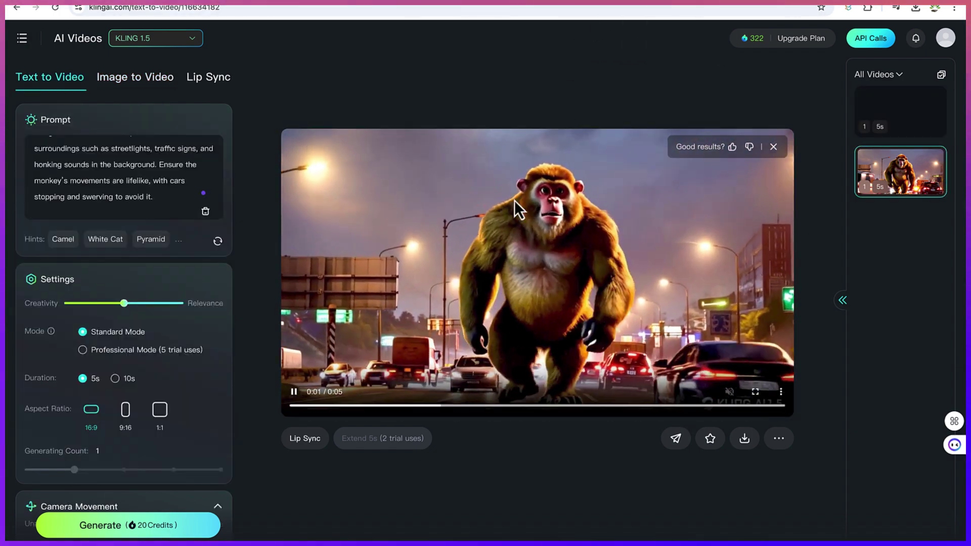